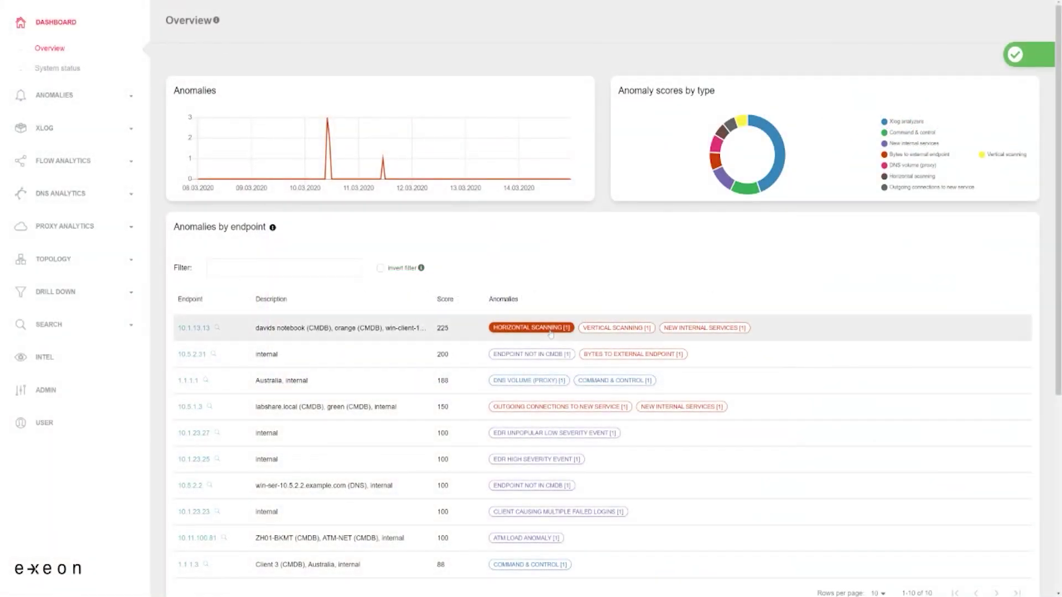
- Open 10.1.13.13's new internal services anomaly and inspect its dominant client-server pairs
click(727, 328)
scroll(573, 346, down, 3)
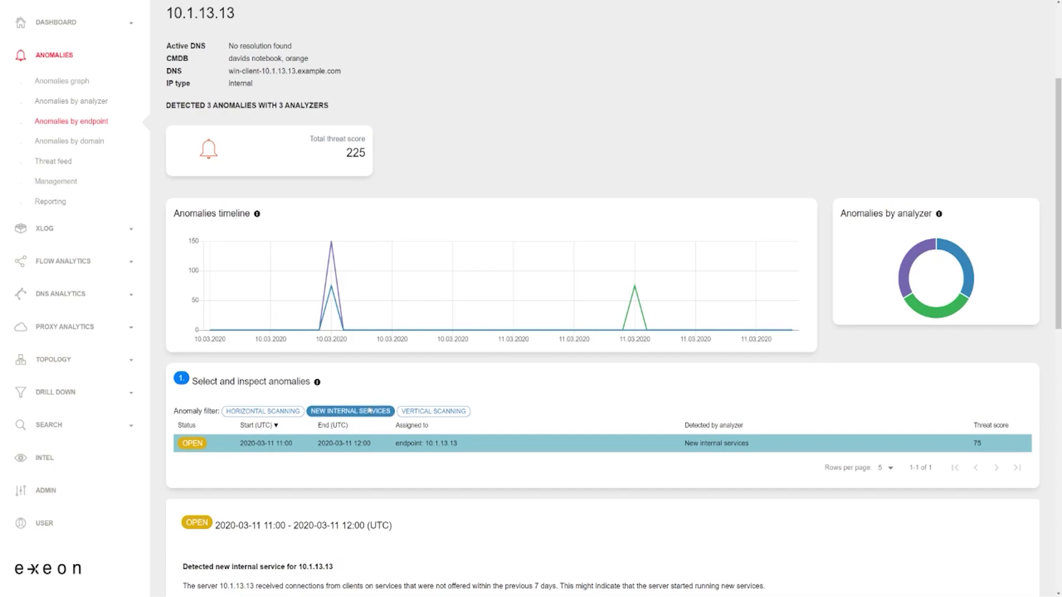
scroll(369, 411, down, 4)
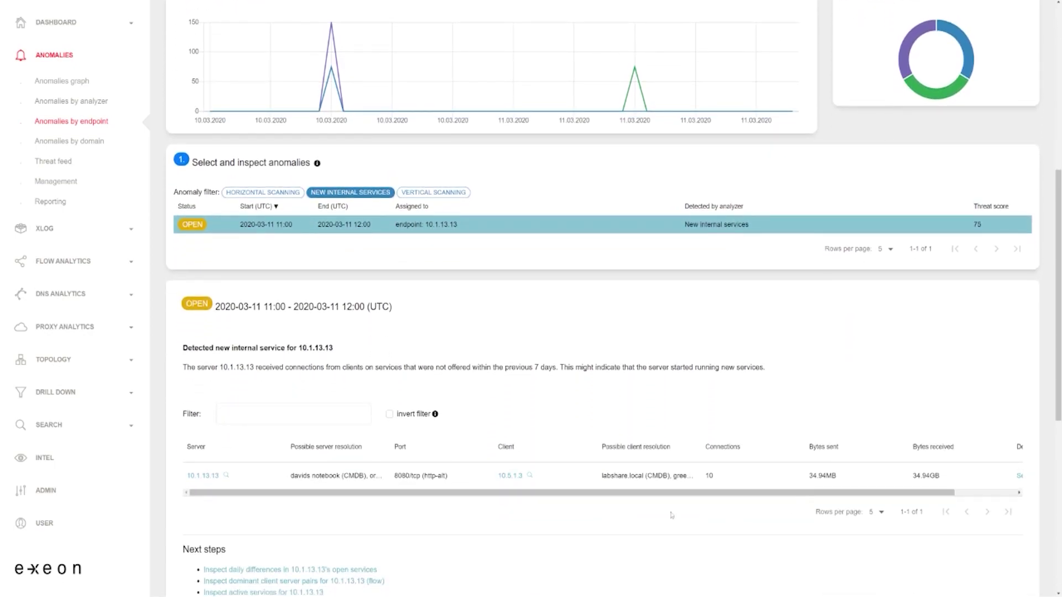
scroll(358, 548, down, 1)
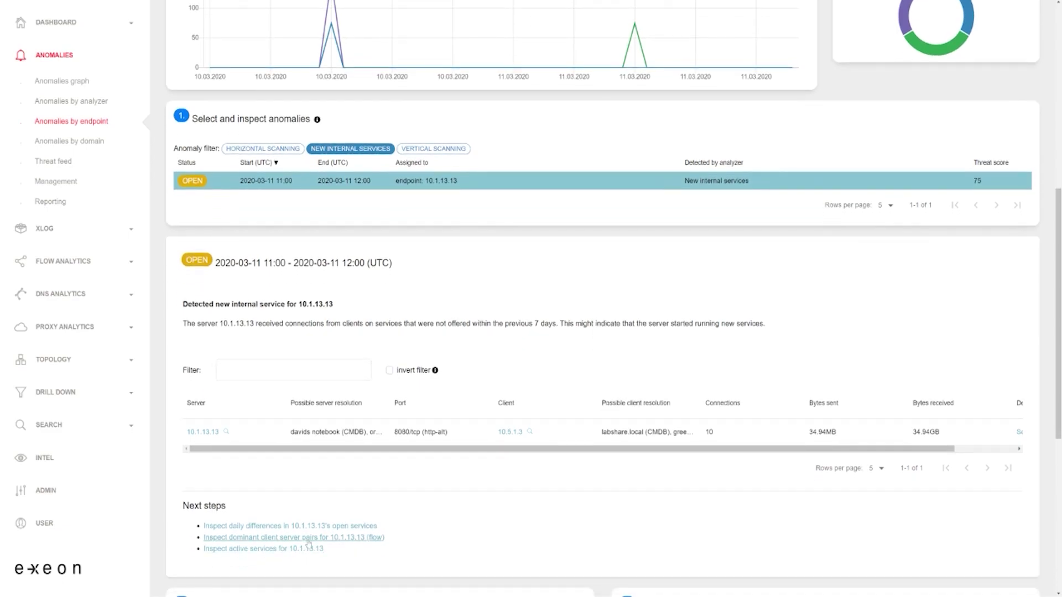
click(308, 537)
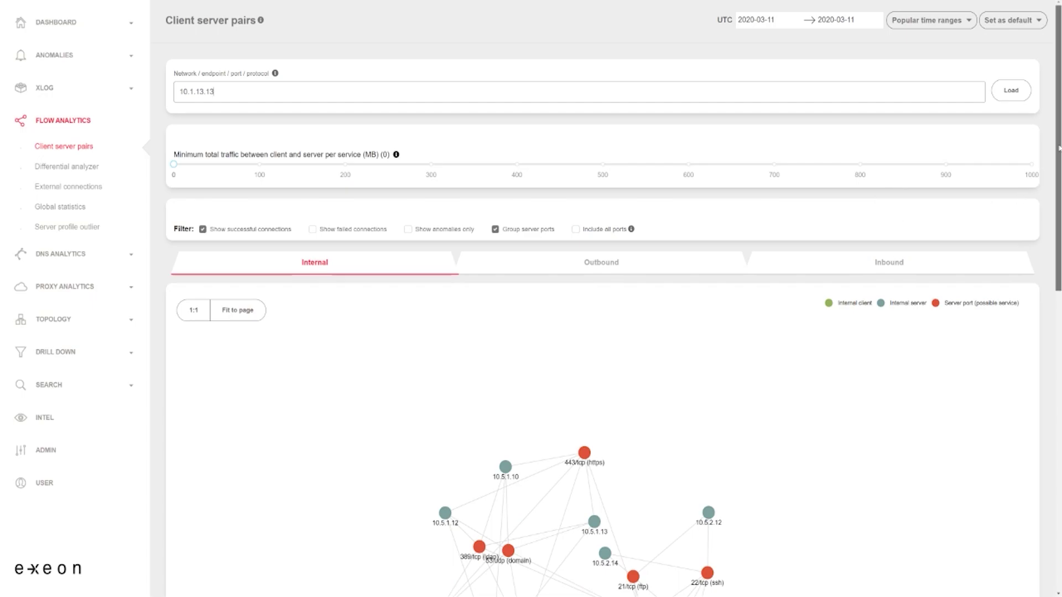
- Scroll the 10.1.13.13 pairs graph and load 10.5.1.10 for 2020-03-10
drag(1058, 148, 1058, 290)
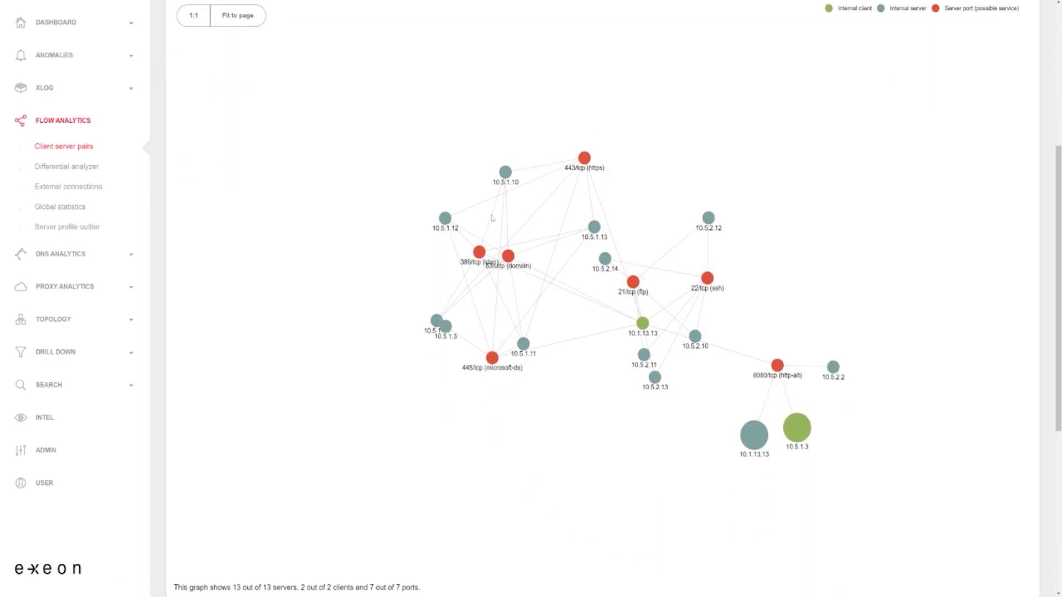
scroll(256, 113, up, 4)
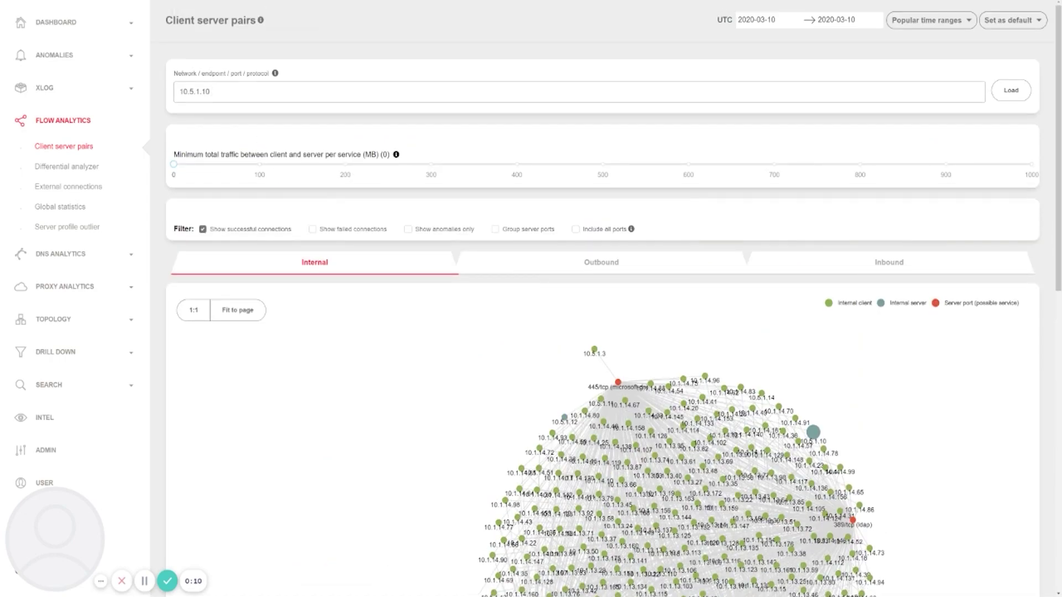
- Reload the graph excluding '-client:10.1.0.0/16' and focus it on the 8080/tcp service node
text(-client:10.1.0.0/16)
click(1011, 91)
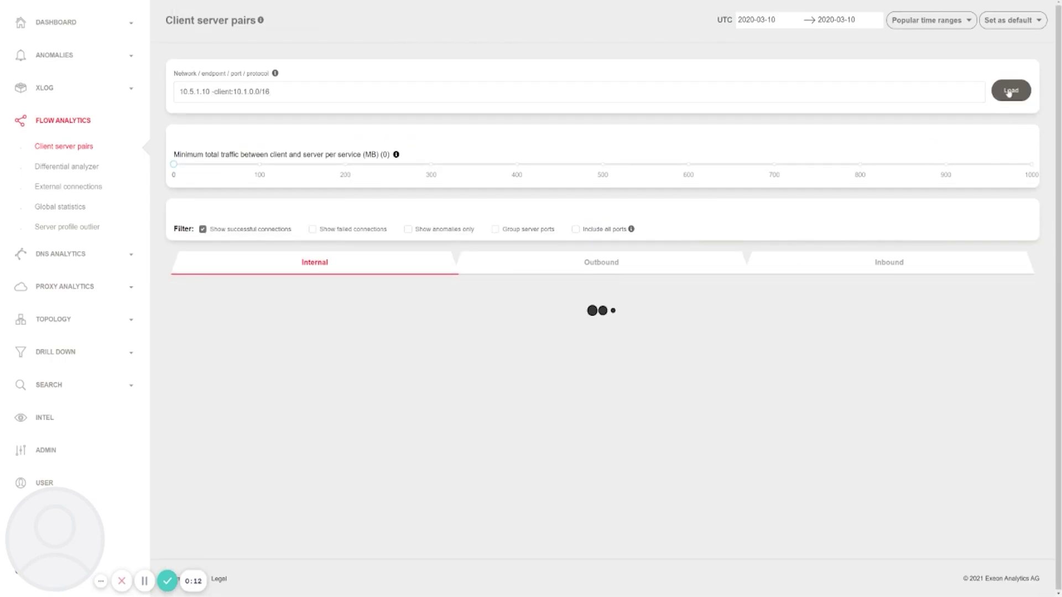
drag(1048, 286, 1057, 561)
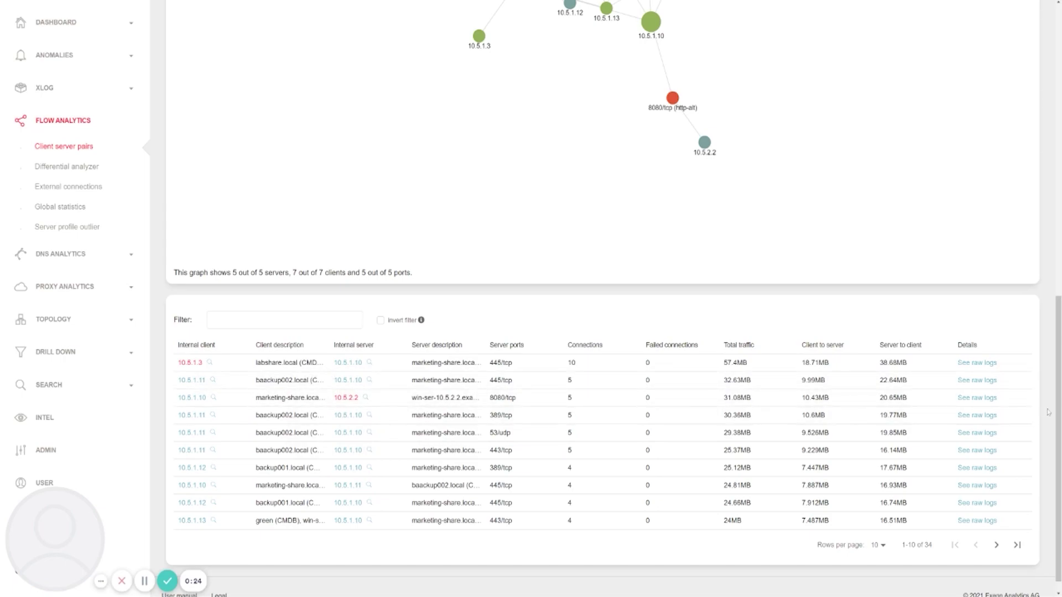
drag(1058, 443, 1058, 428)
scroll(602, 298, up, 7)
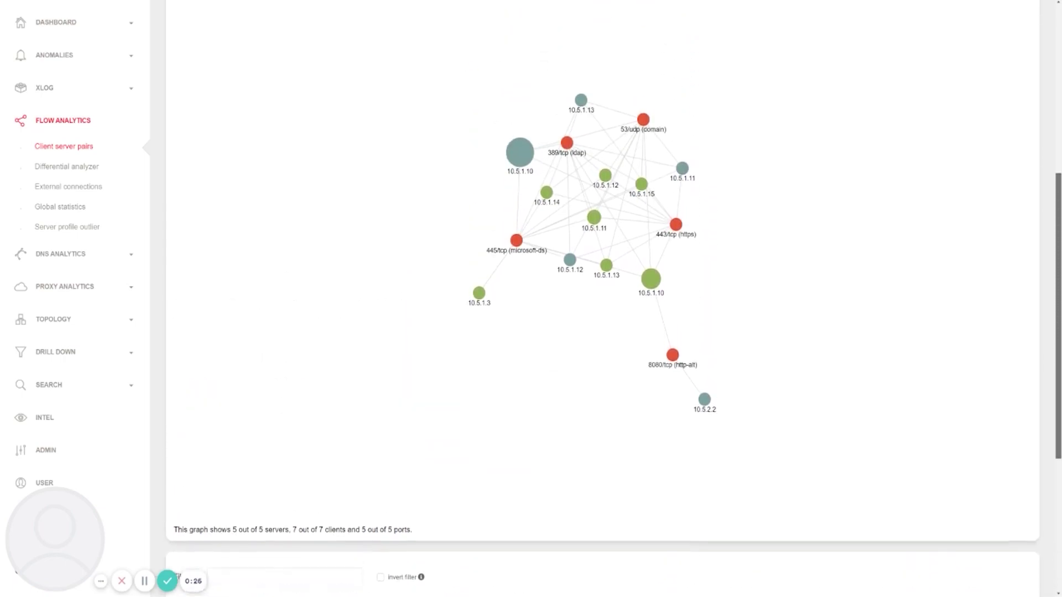
scroll(603, 299, up, 2)
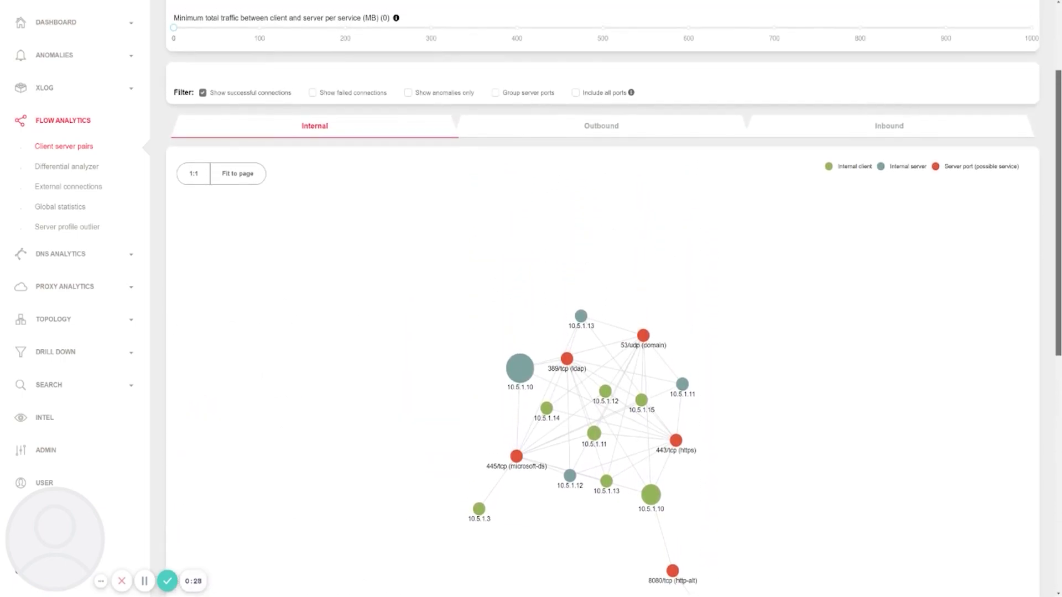
scroll(603, 298, down, 2)
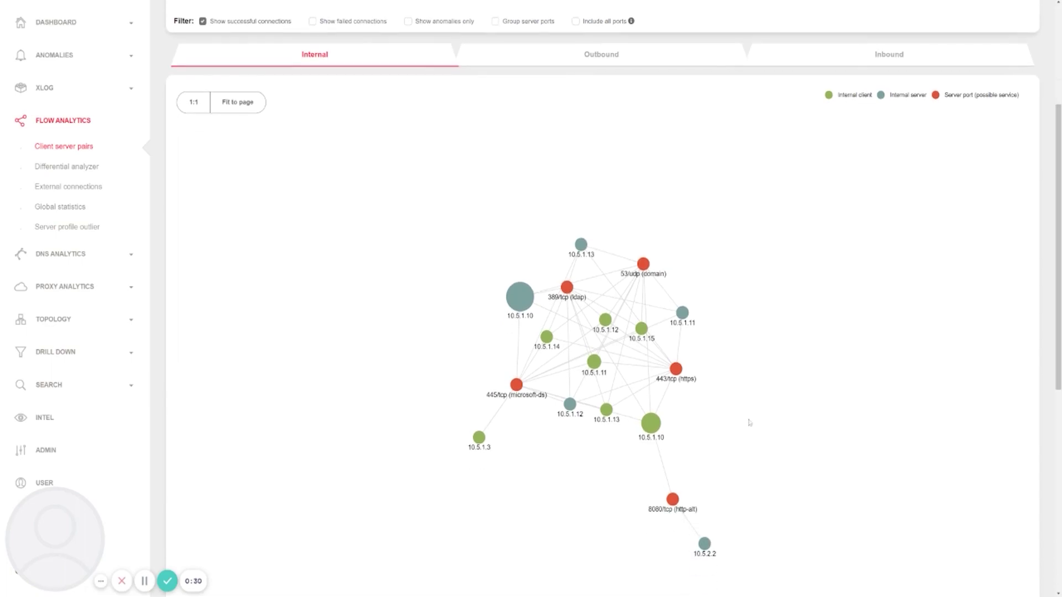
click(675, 499)
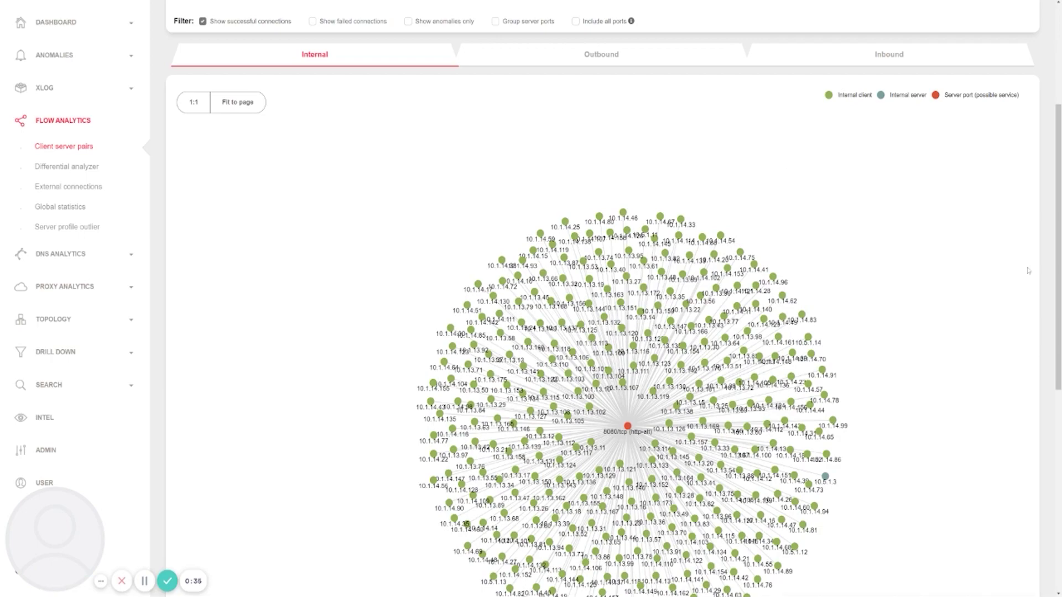
- Show only pairs above 70 MB, move node 10.5.2.2 aside, and open 10.1.14.48's description
scroll(1027, 270, up, 4)
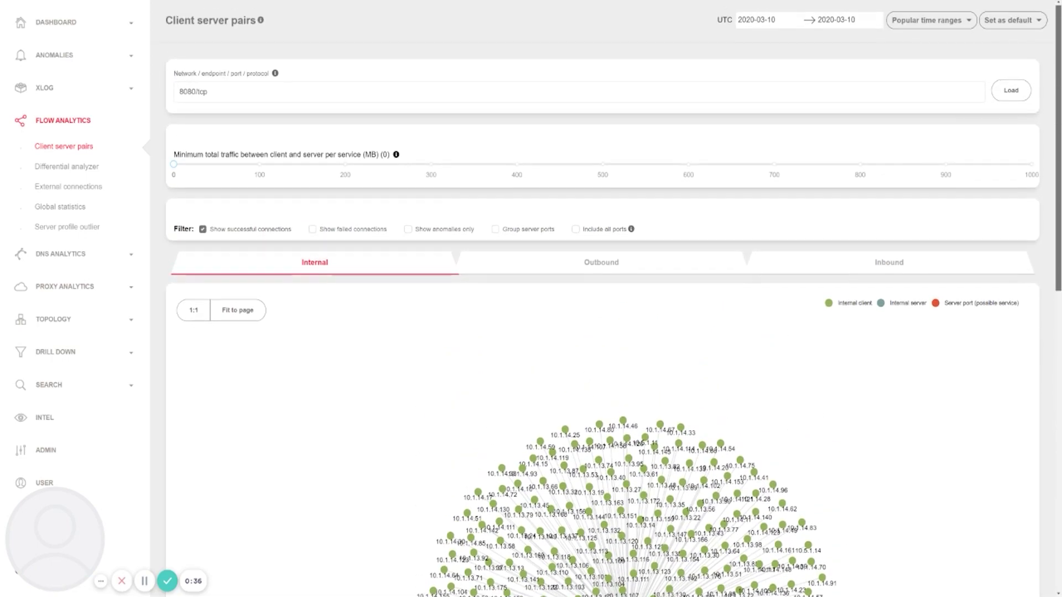
drag(173, 165, 234, 164)
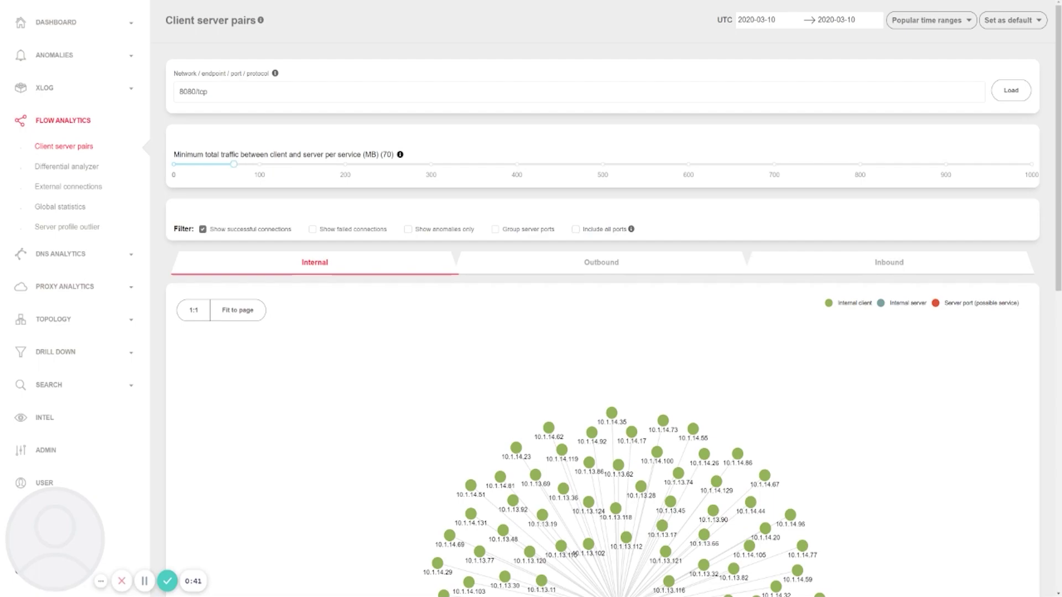
scroll(879, 392, down, 1)
scroll(879, 391, down, 5)
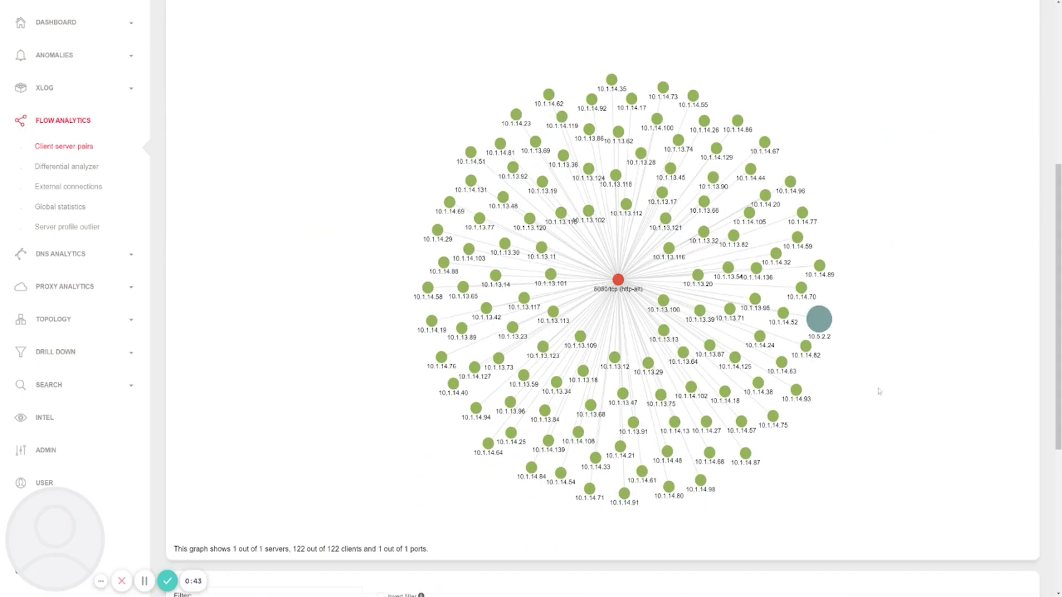
drag(819, 319, 926, 195)
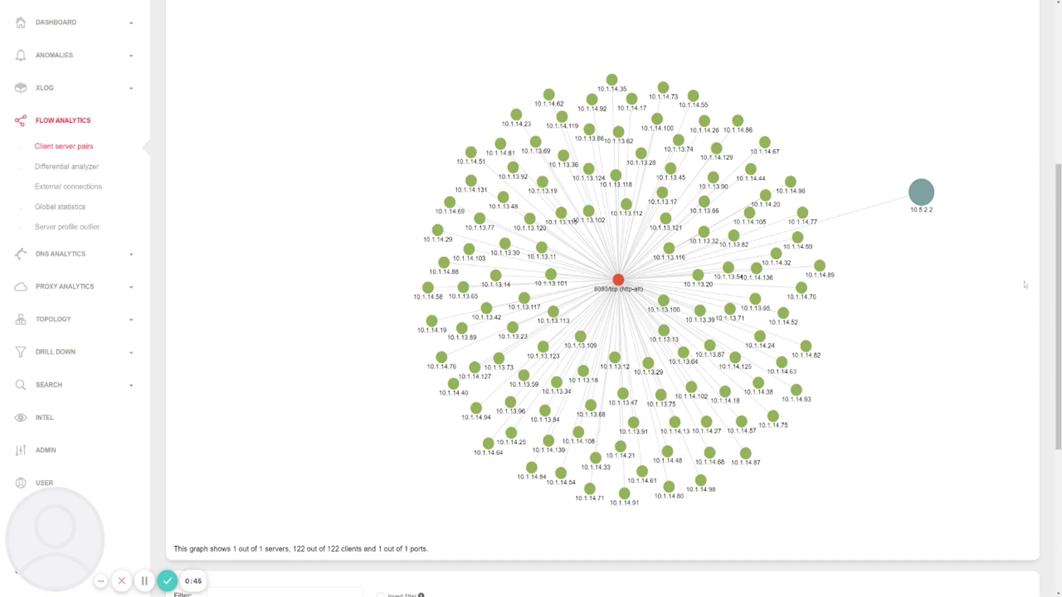
drag(1057, 293, 1058, 431)
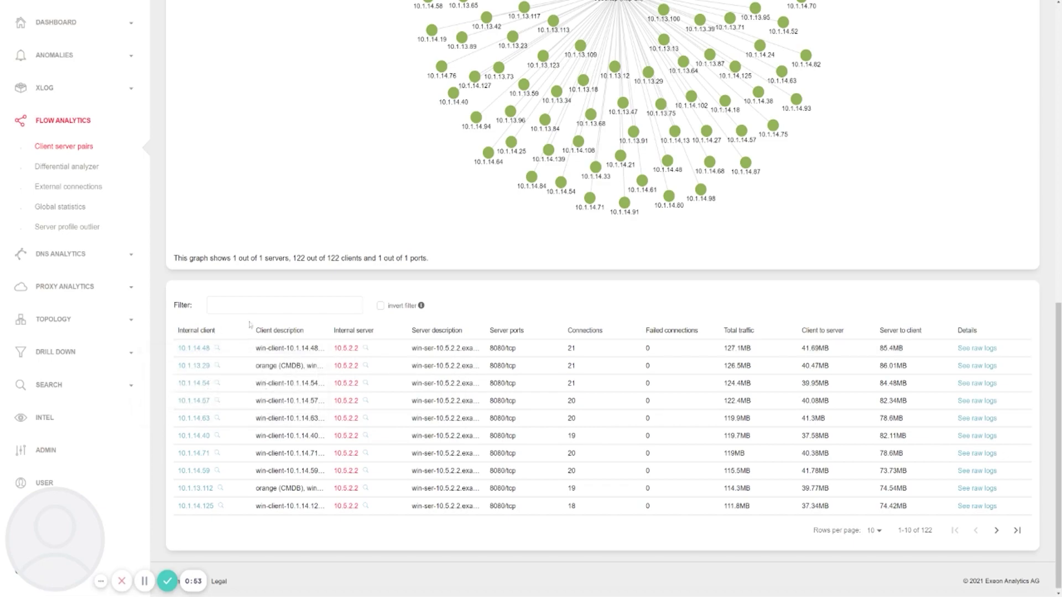
click(216, 349)
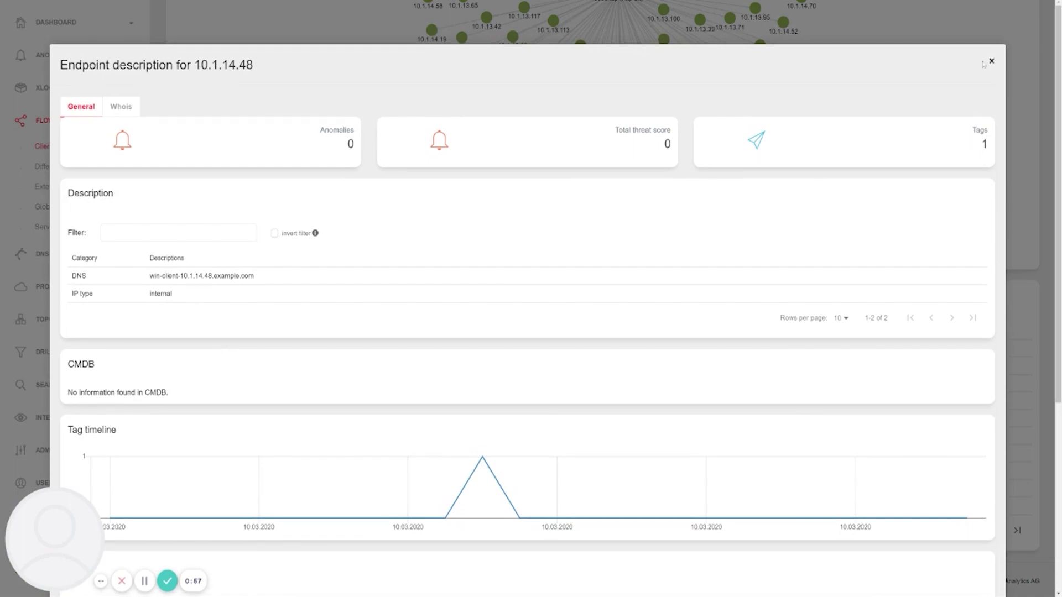
- View the WHOIS information for client 10.1.14.48
click(133, 111)
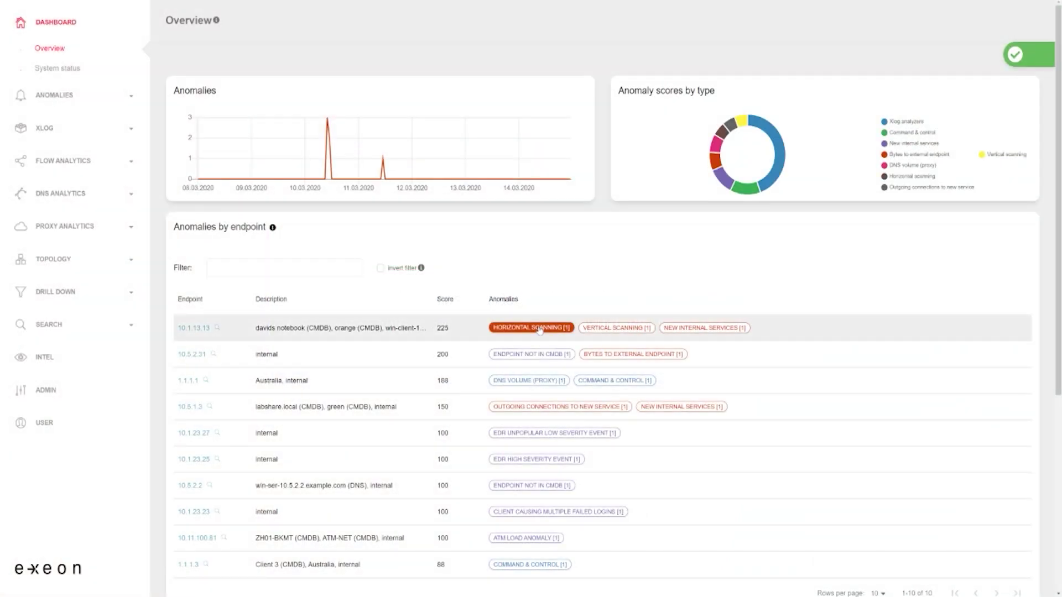
- Review 10.1.13.13's horizontal scanning anomaly, then show its New Internal Services and Vertical Scanning anomalies
click(539, 328)
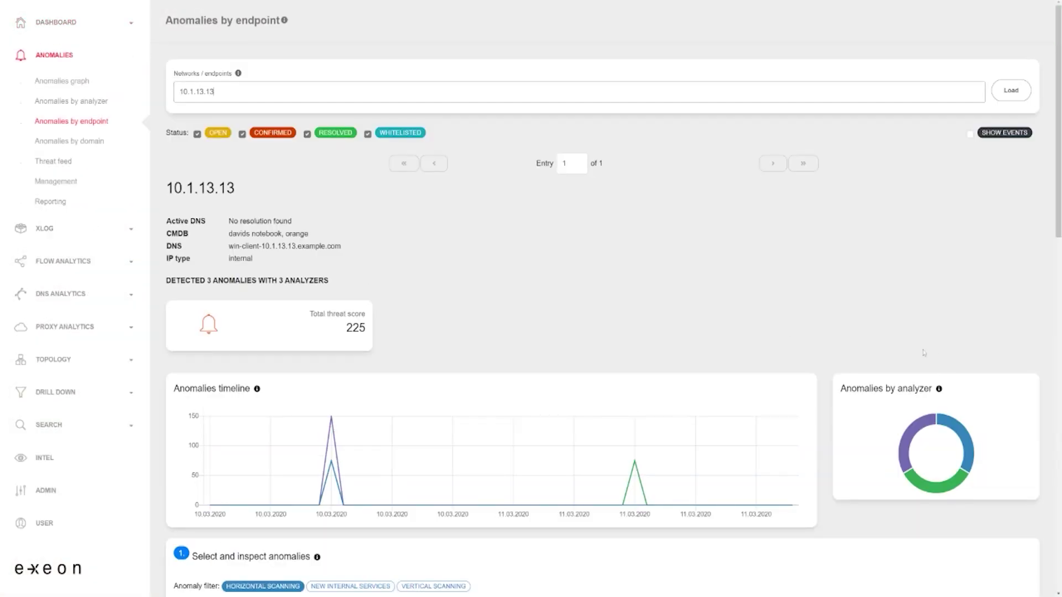
scroll(1039, 250, down, 5)
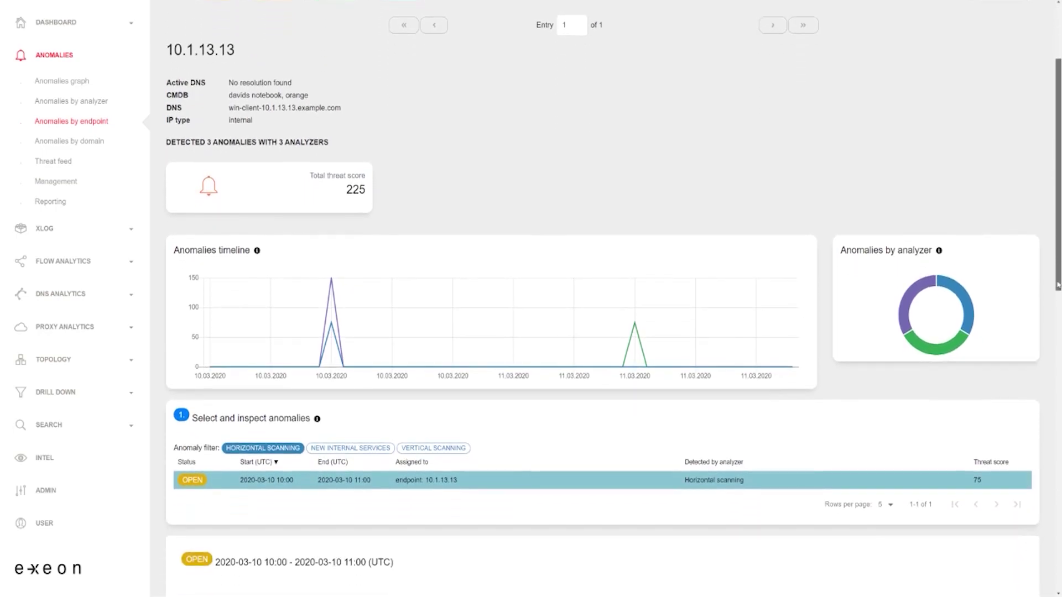
scroll(603, 299, down, 3)
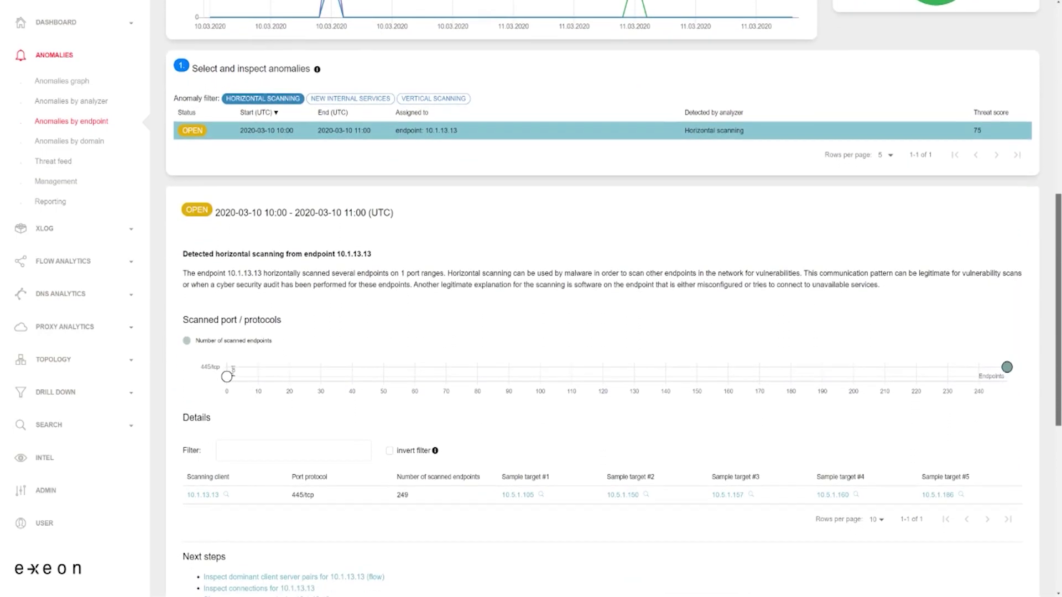
scroll(602, 299, up, 3)
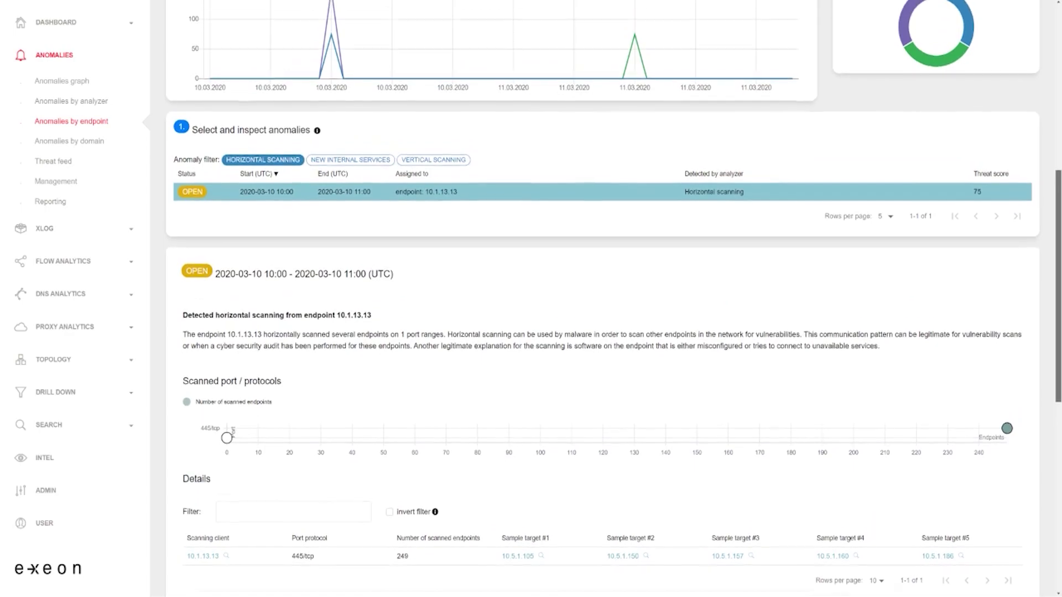
click(350, 161)
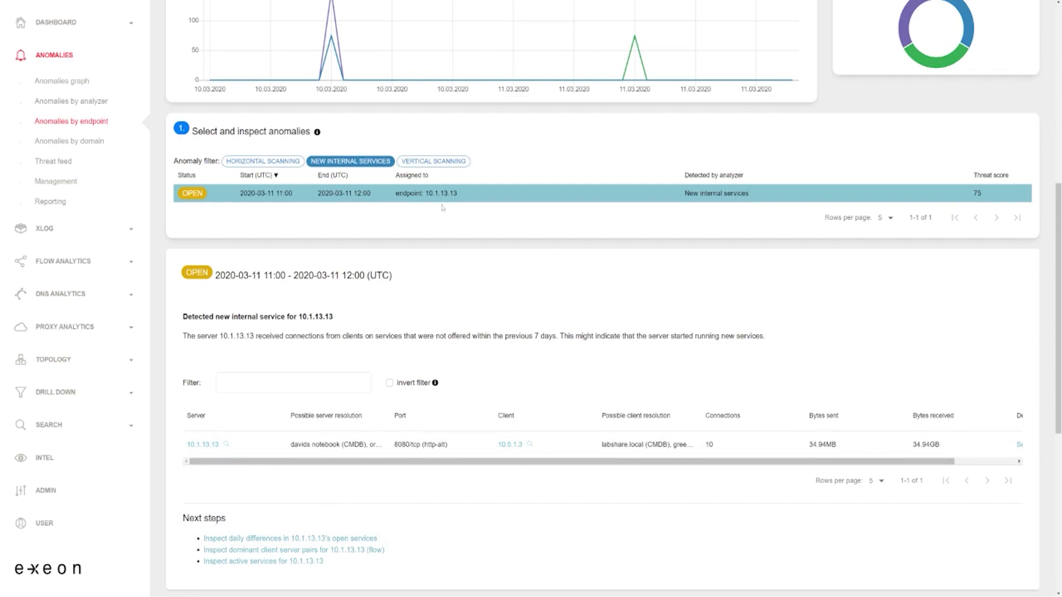
click(436, 163)
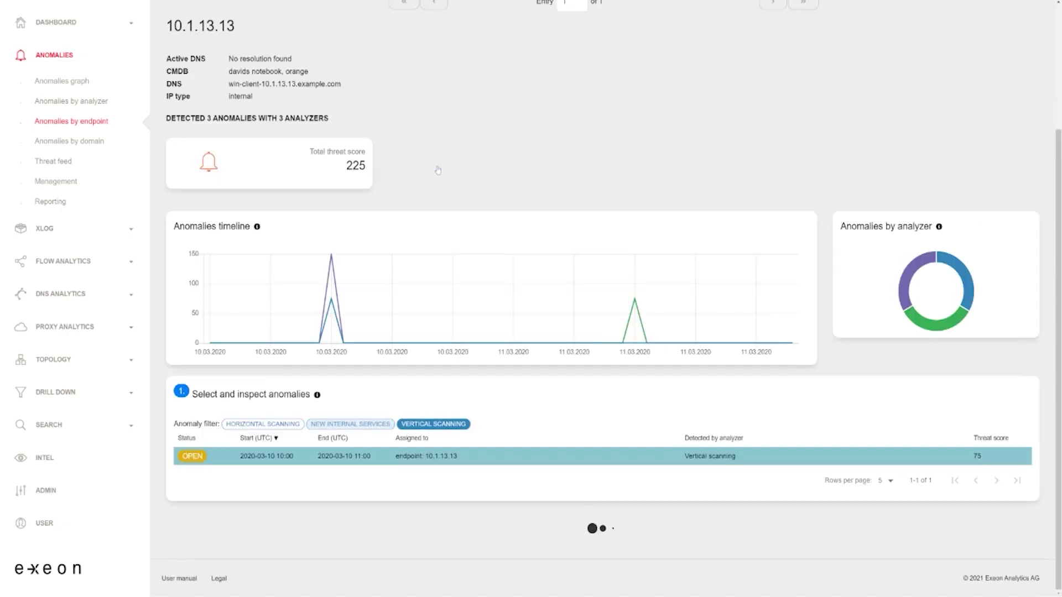
- Review the vertical scanning details and open the endpoint description for 10.1.13.13
scroll(398, 331, down, 5)
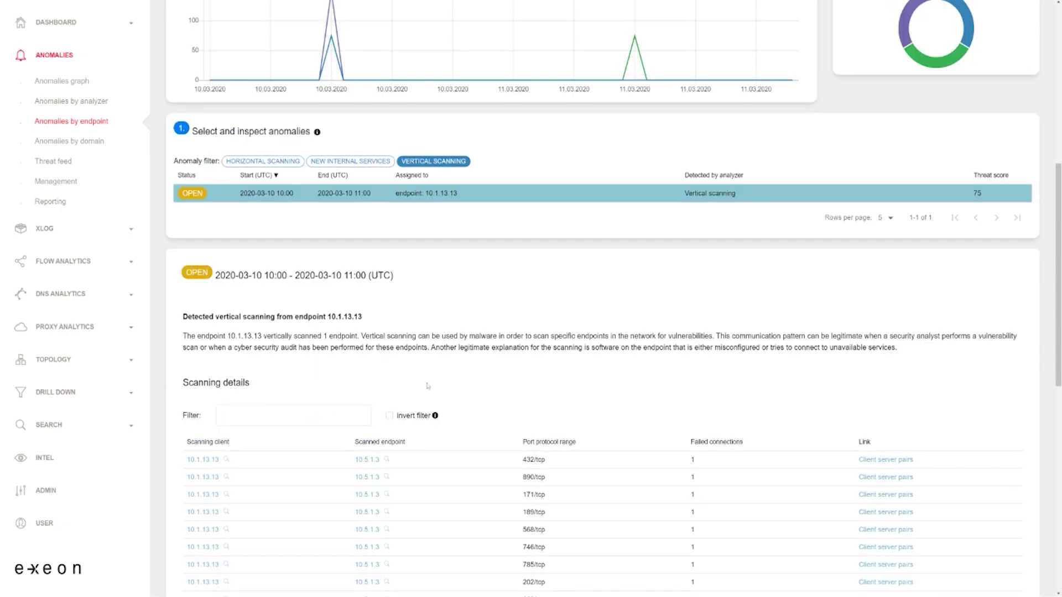
scroll(1052, 412, down, 3)
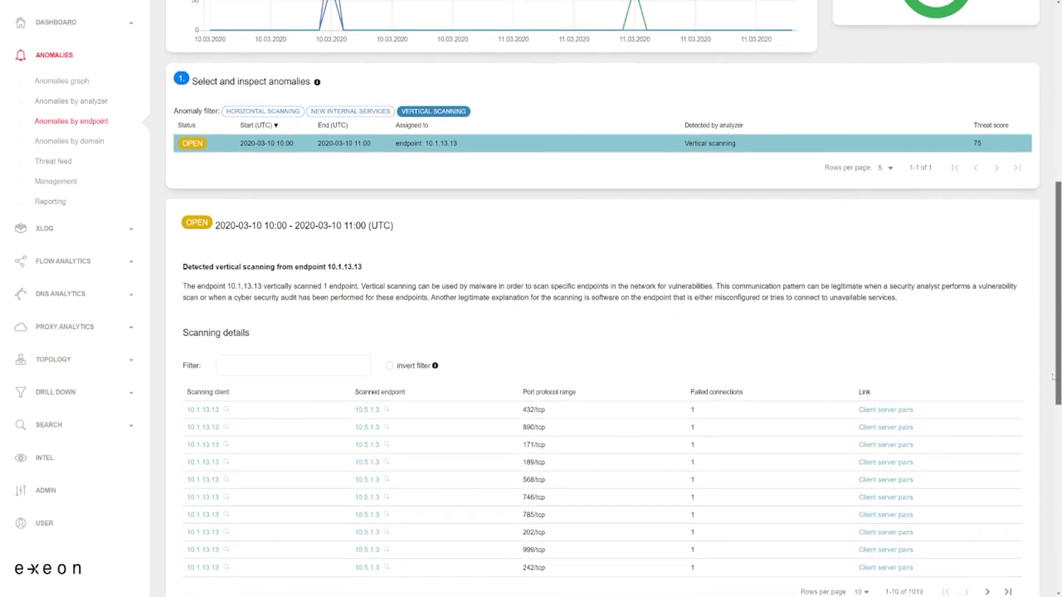
scroll(1052, 412, up, 1)
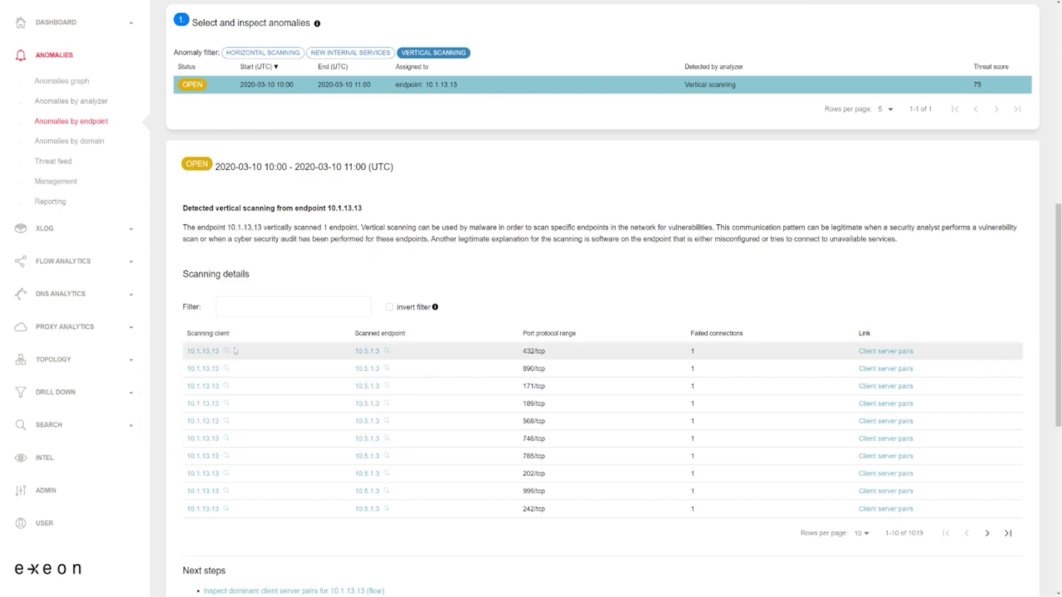
click(227, 351)
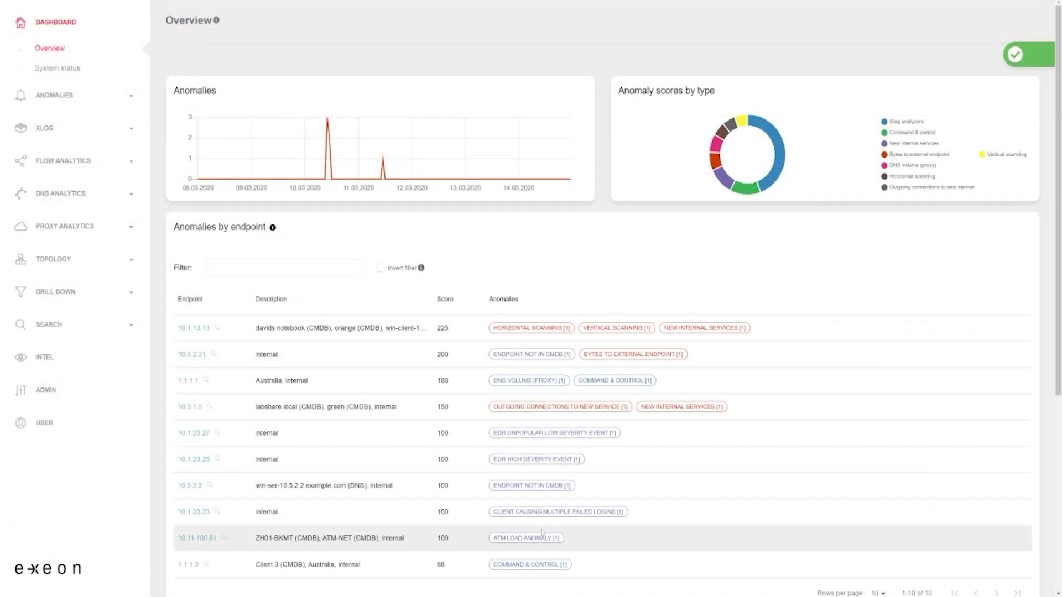
- Open endpoint 10.11.100.81 and scroll to its ATM load anomaly details and Next steps
click(544, 545)
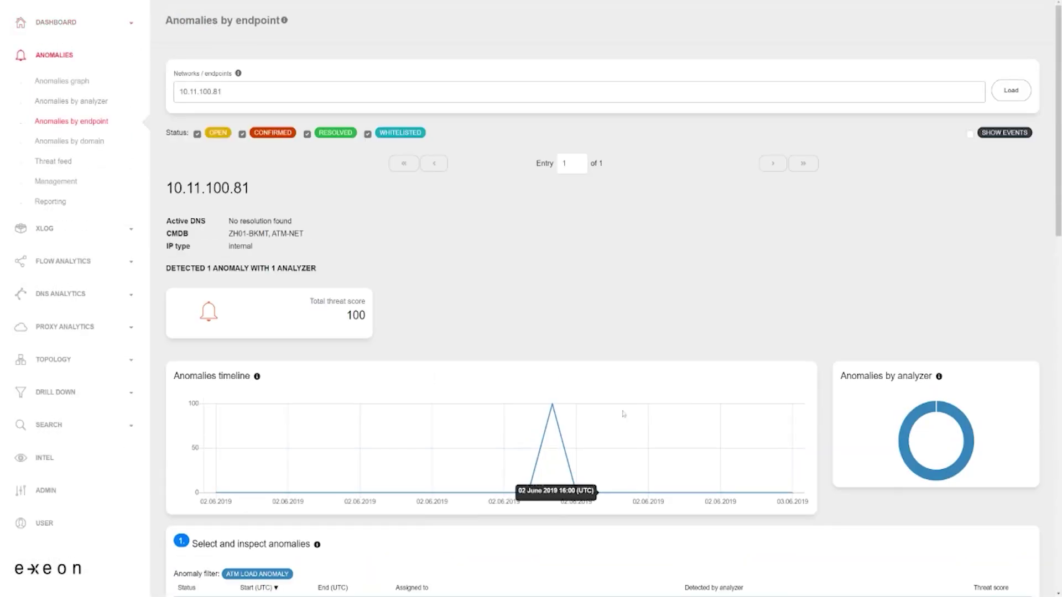
scroll(1052, 230, down, 5)
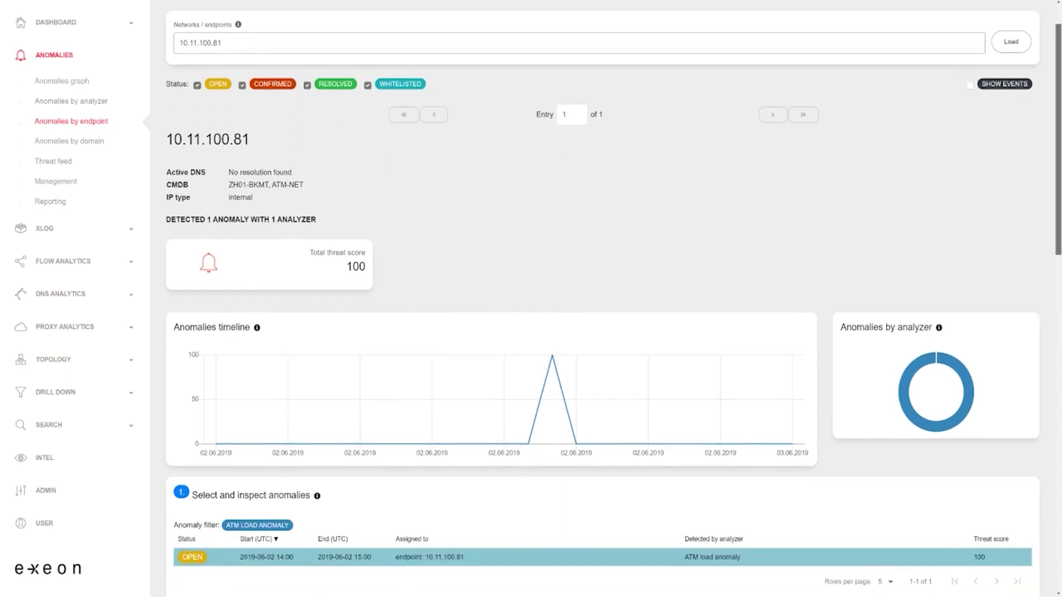
scroll(614, 299, down, 1)
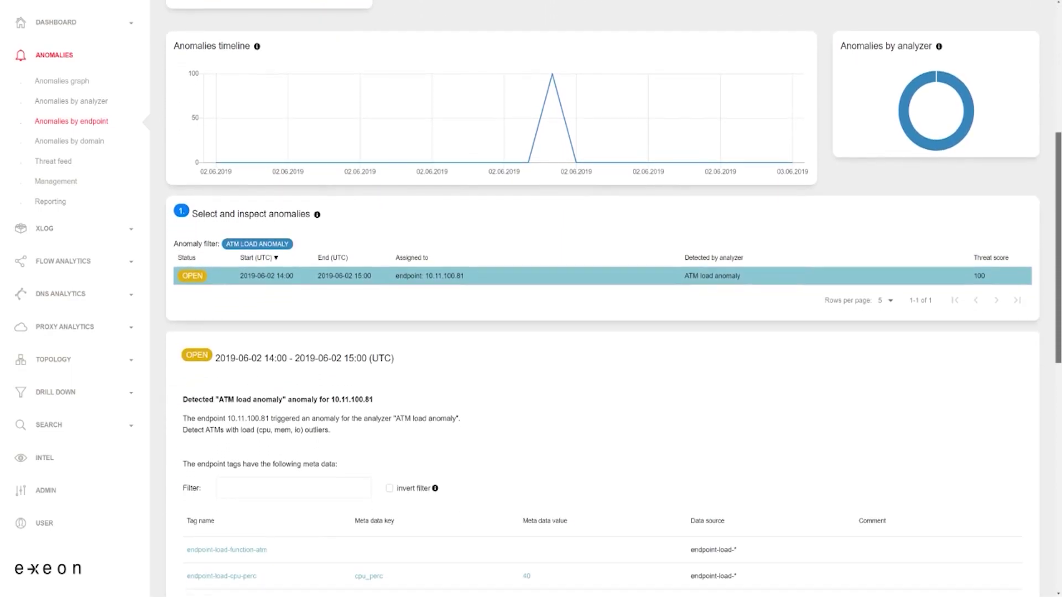
scroll(614, 299, down, 1)
scroll(614, 299, down, 2)
scroll(614, 298, down, 2)
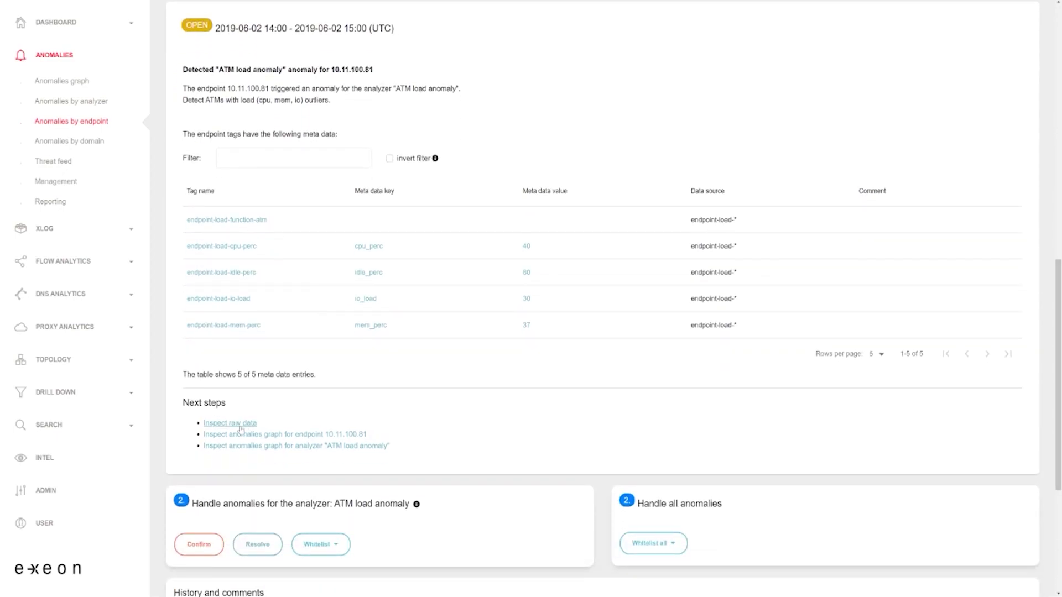
- Inspect the raw ATM load data for 10.11.100.81, reviewing its distributions and tag tables
click(288, 415)
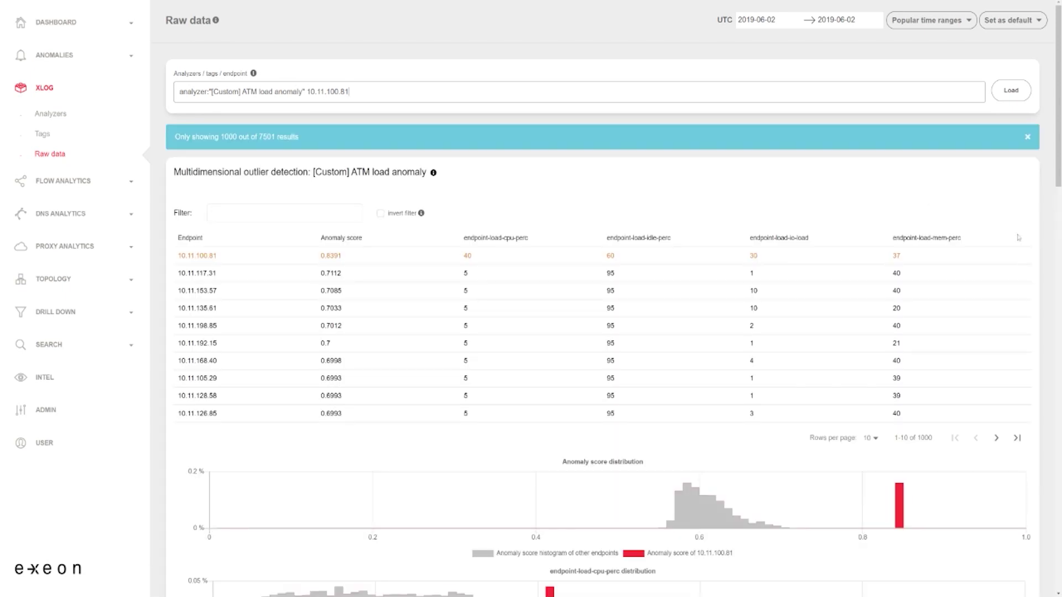
drag(1058, 178, 1059, 407)
scroll(602, 298, down, 3)
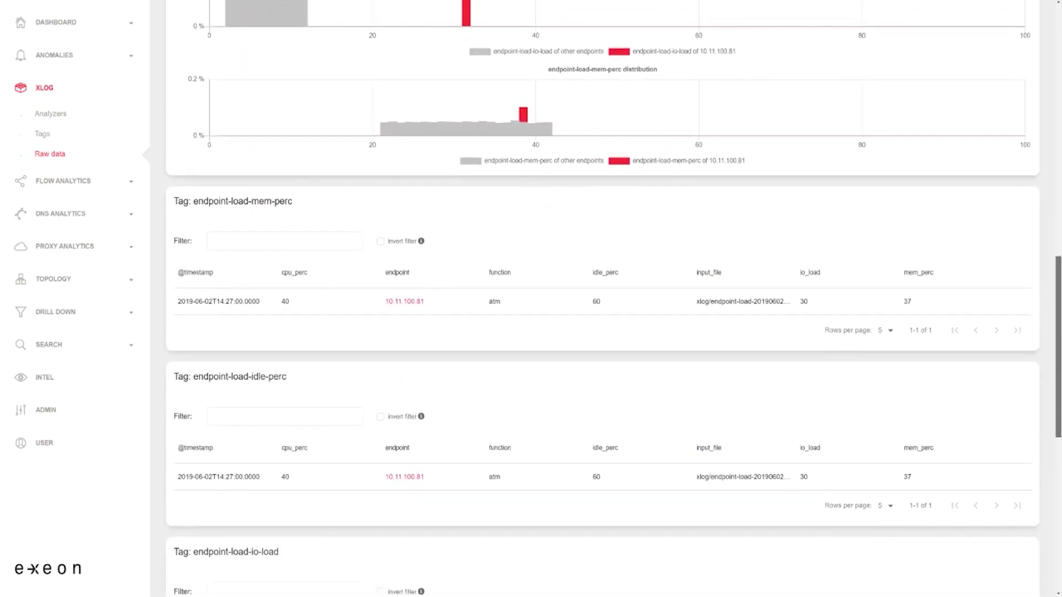
scroll(602, 299, down, 1)
scroll(602, 299, down, 1)
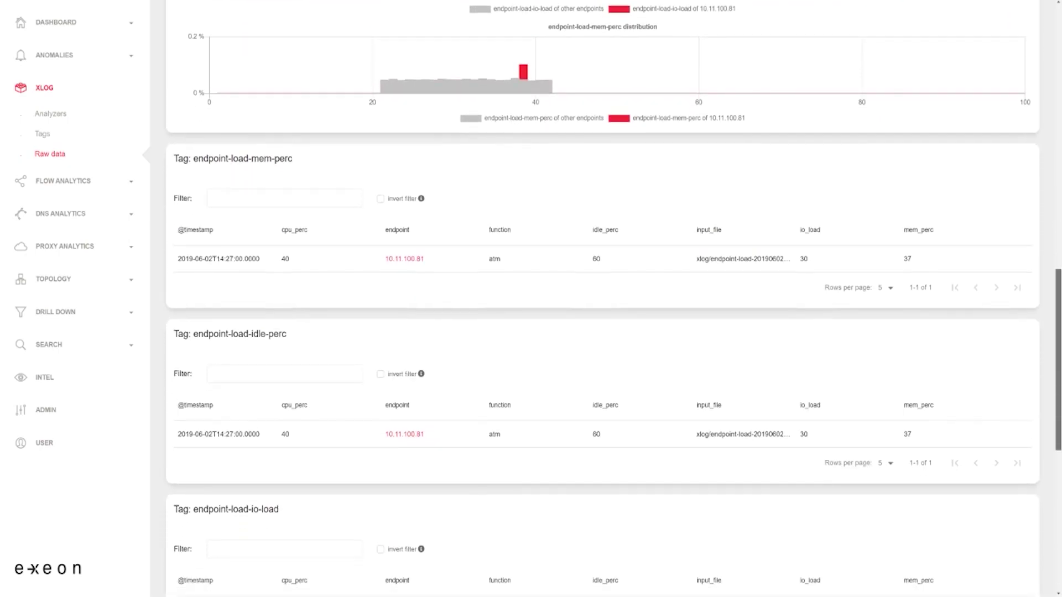
scroll(603, 299, down, 1)
scroll(603, 299, down, 2)
scroll(603, 299, down, 2)
scroll(603, 299, down, 2)
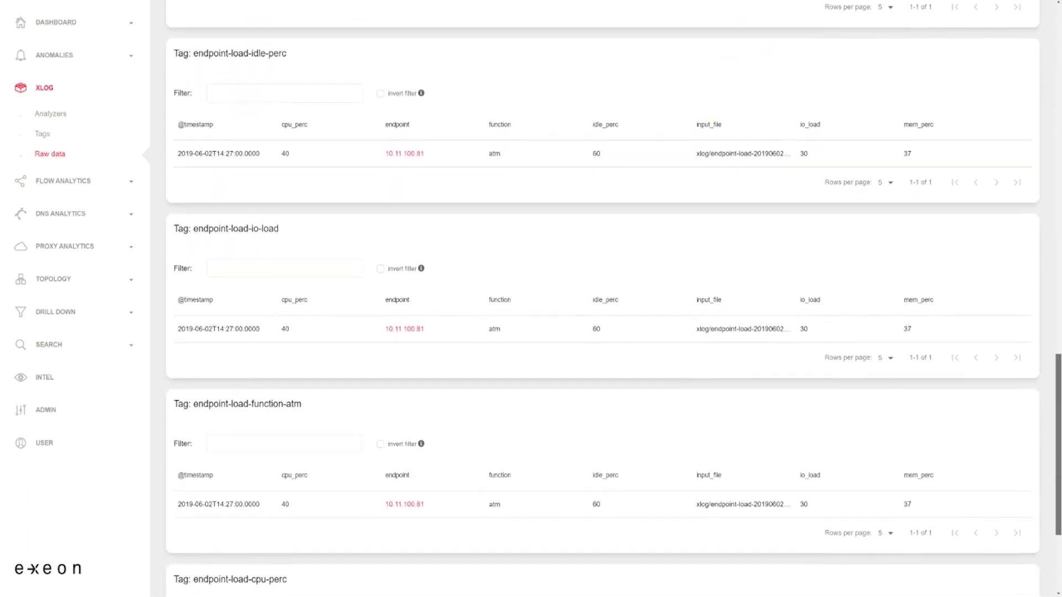
scroll(603, 299, down, 1)
scroll(603, 298, down, 1)
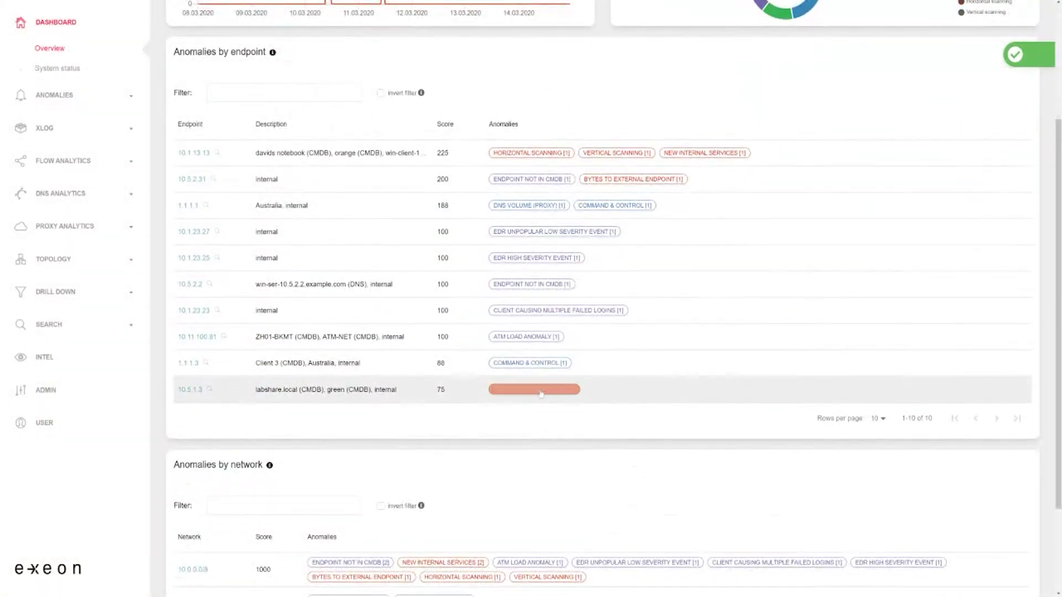
- Open endpoint 10.5.1.3's new internal services anomaly details
click(540, 390)
scroll(540, 393, down, 1)
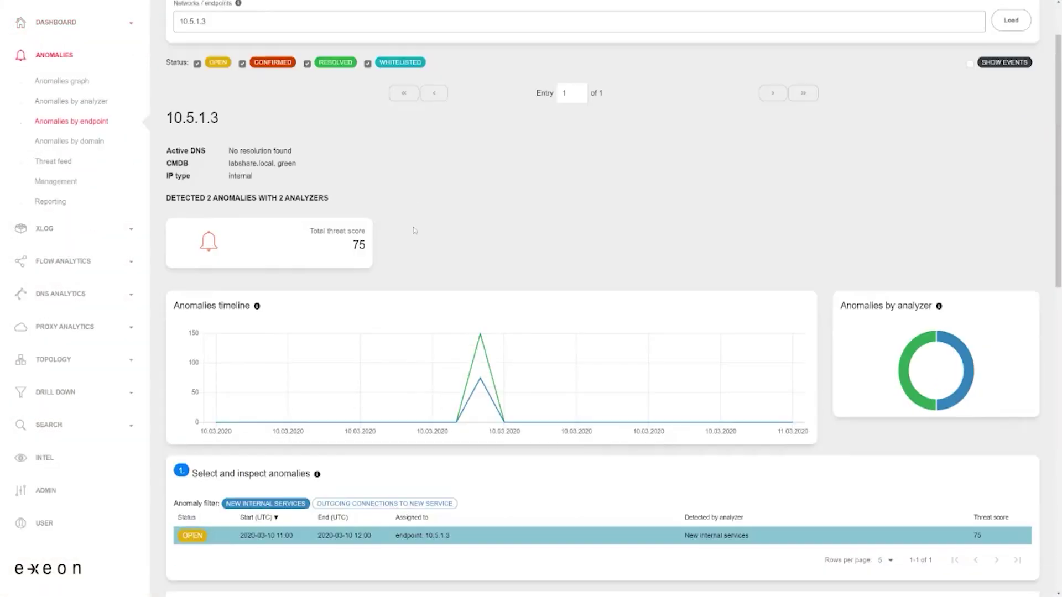
scroll(541, 393, down, 4)
scroll(540, 393, down, 5)
scroll(204, 457, down, 1)
- Confirm the anomaly with the comment 'investigate', then cancel the Resolve form
click(199, 423)
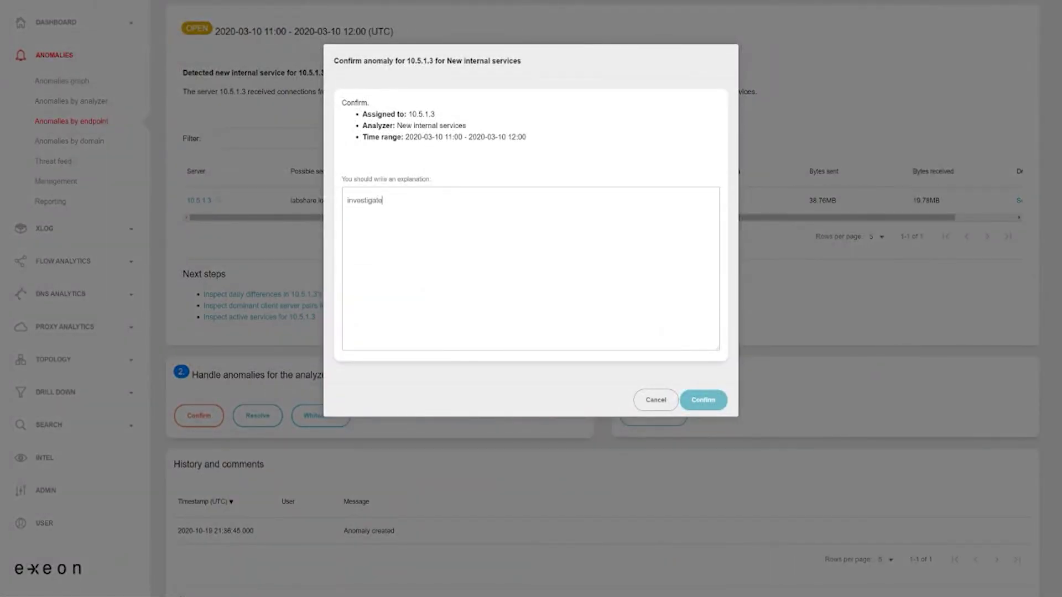
click(704, 400)
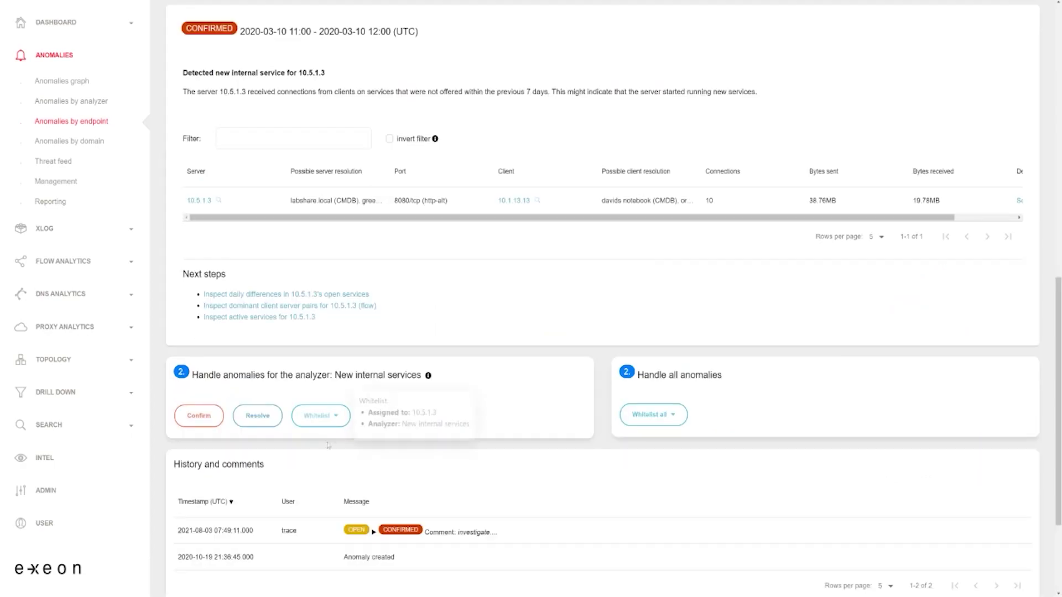
click(260, 424)
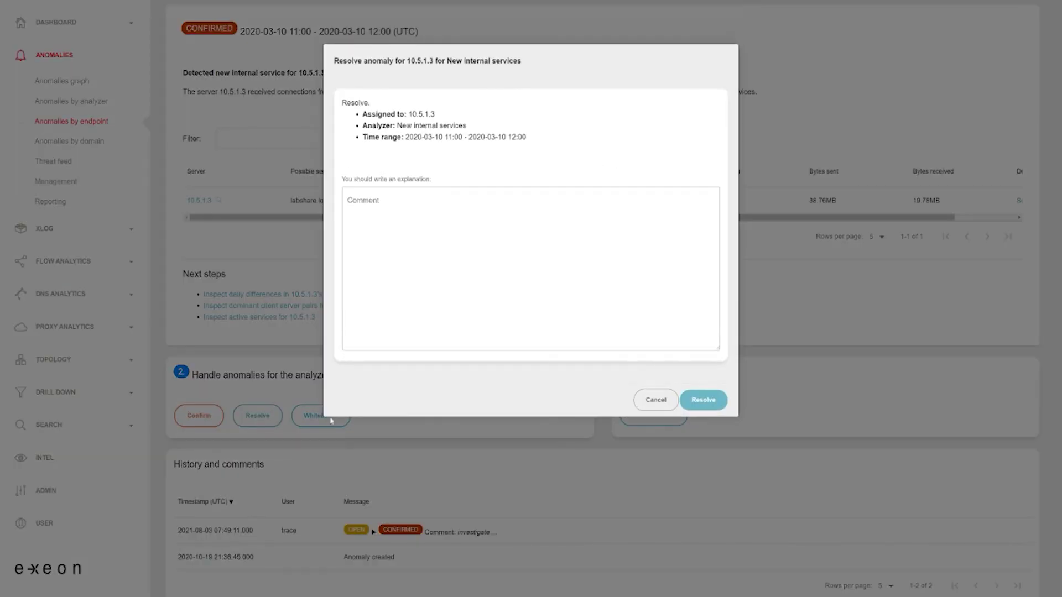
click(655, 400)
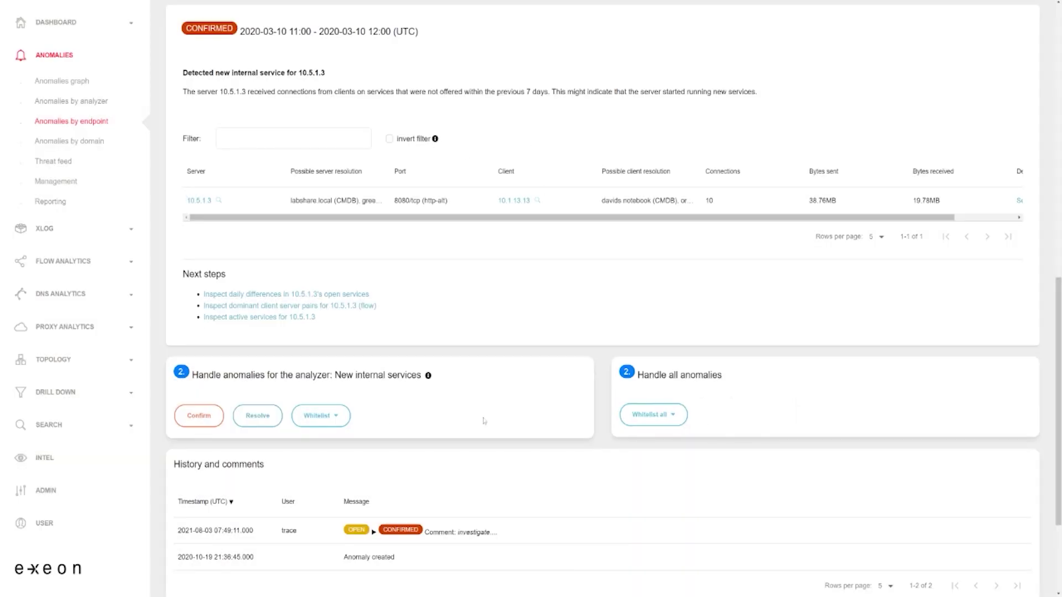
- Whitelist the 10.5.1.3 anomaly for +1 week with the comment 'Testing new application...'
click(320, 415)
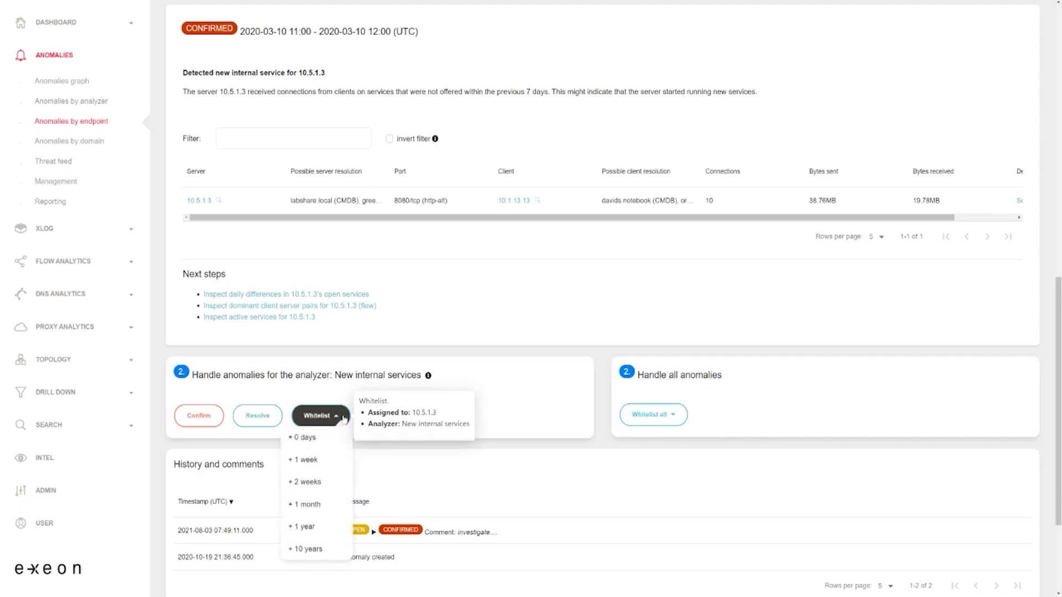
click(319, 463)
text(Testing new application)
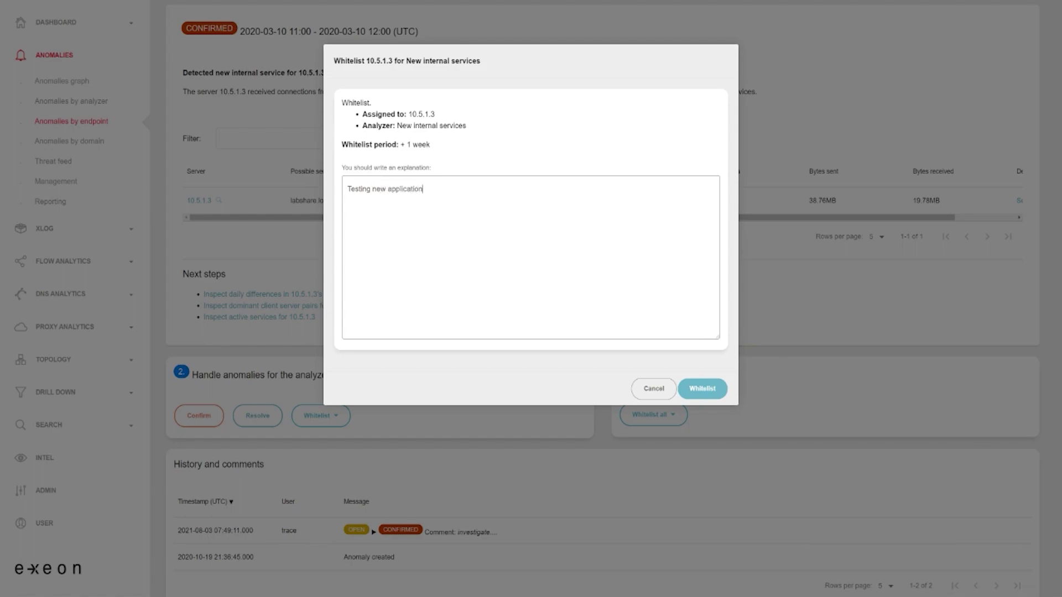
text(...)
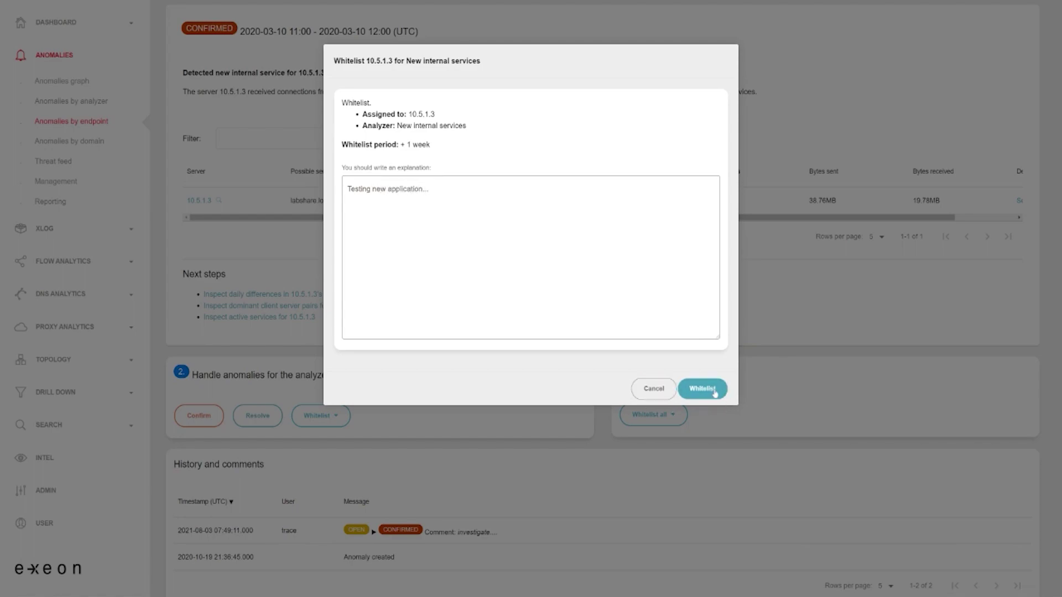
click(714, 389)
scroll(570, 452, down, 2)
scroll(568, 452, down, 2)
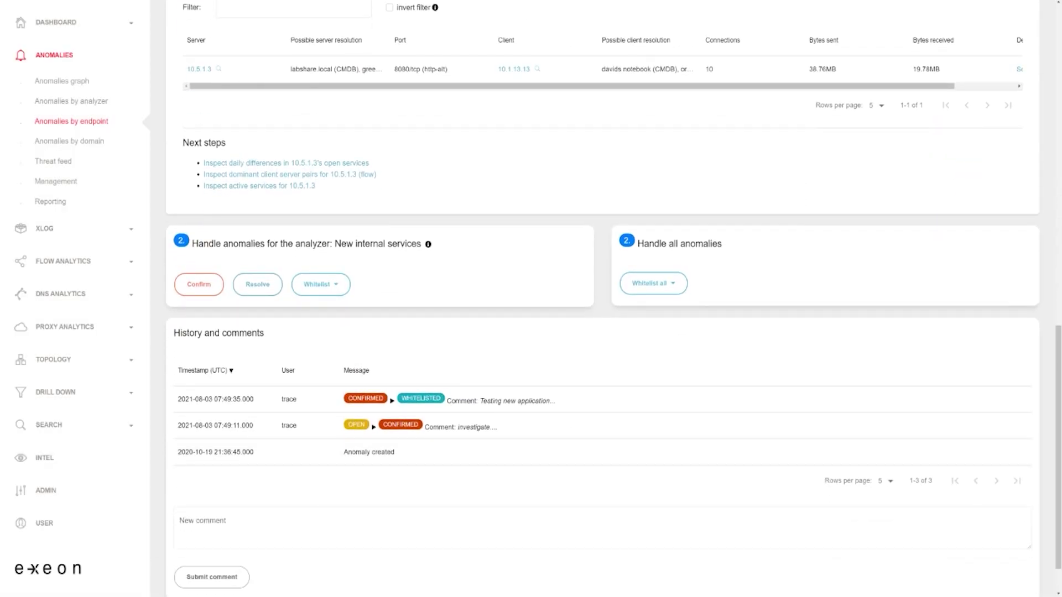
scroll(562, 464, up, 5)
scroll(572, 460, up, 3)
scroll(572, 464, up, 3)
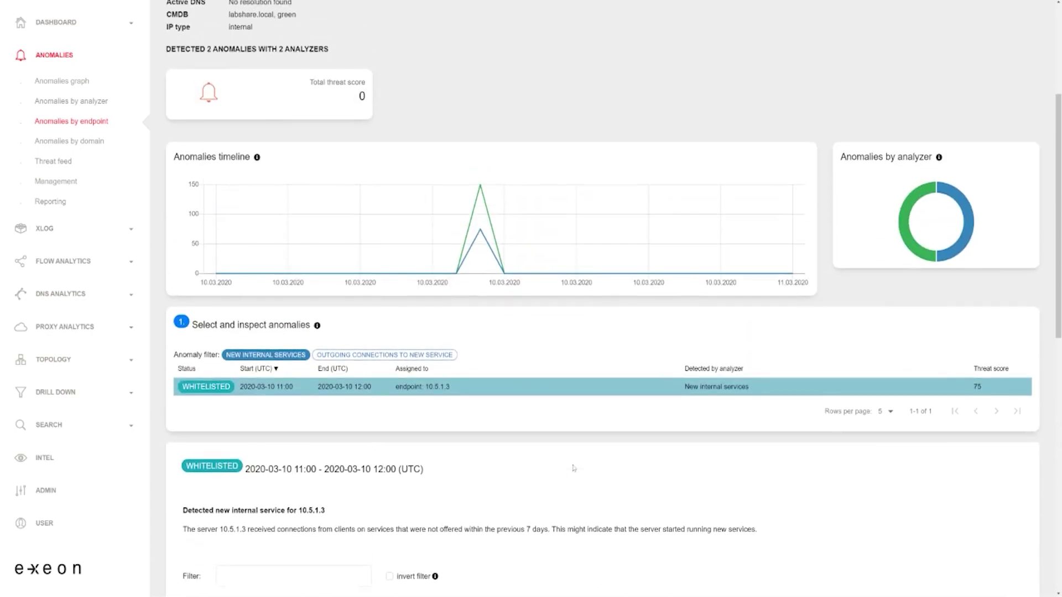
scroll(574, 468, up, 4)
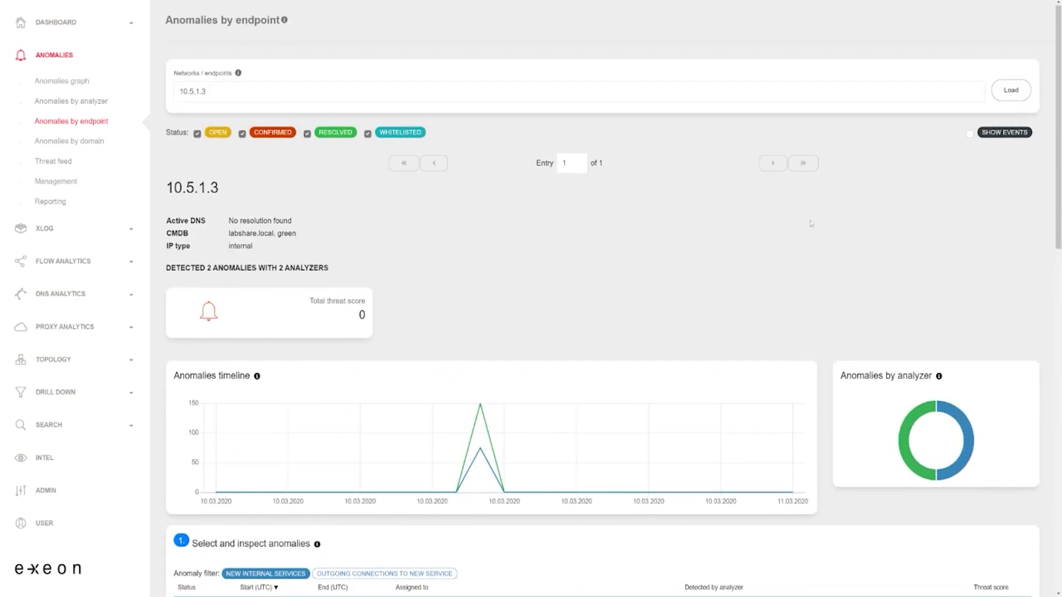